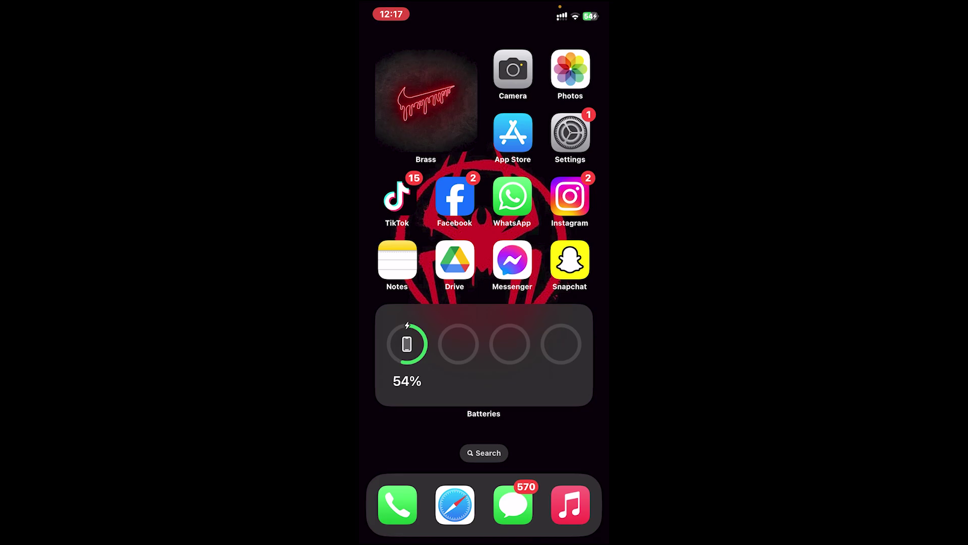
Go to Settings > General > Software Update to find the iOS 17.1.2 (264.1 MB) update
left_click(570, 133)
scroll(484, 303, "down", 1)
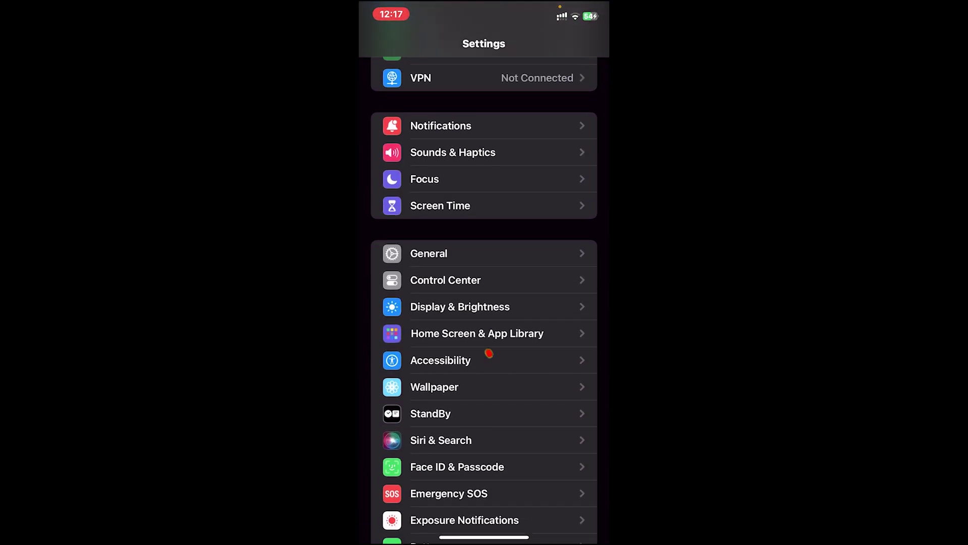
left_click(428, 253)
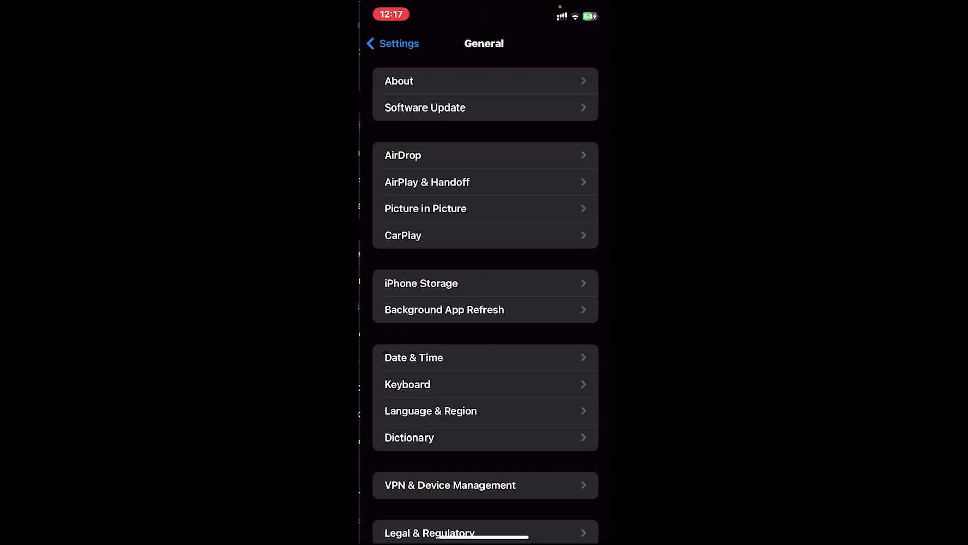
left_click(424, 107)
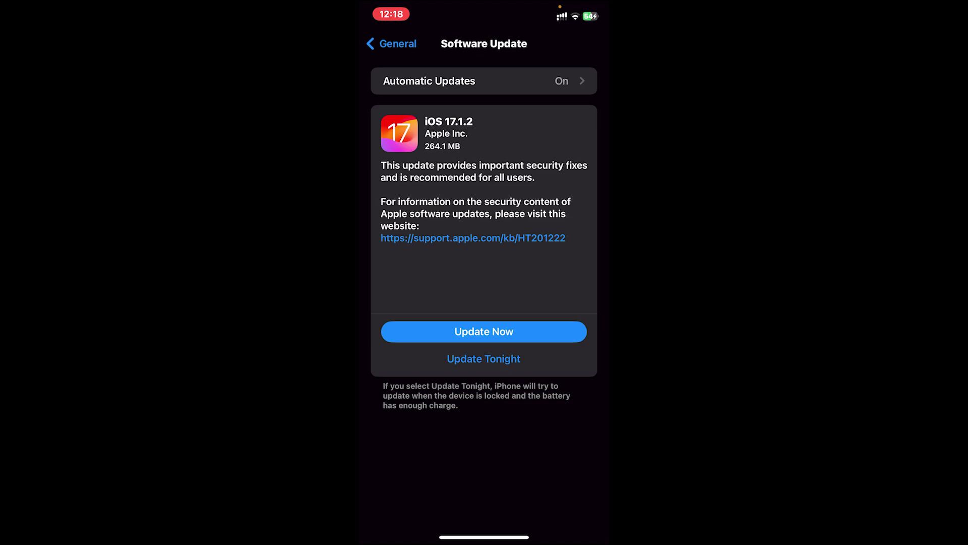
Swipe up from the bottom edge to leave Settings for the home screen
left_click_drag(484, 538, 484, 340)
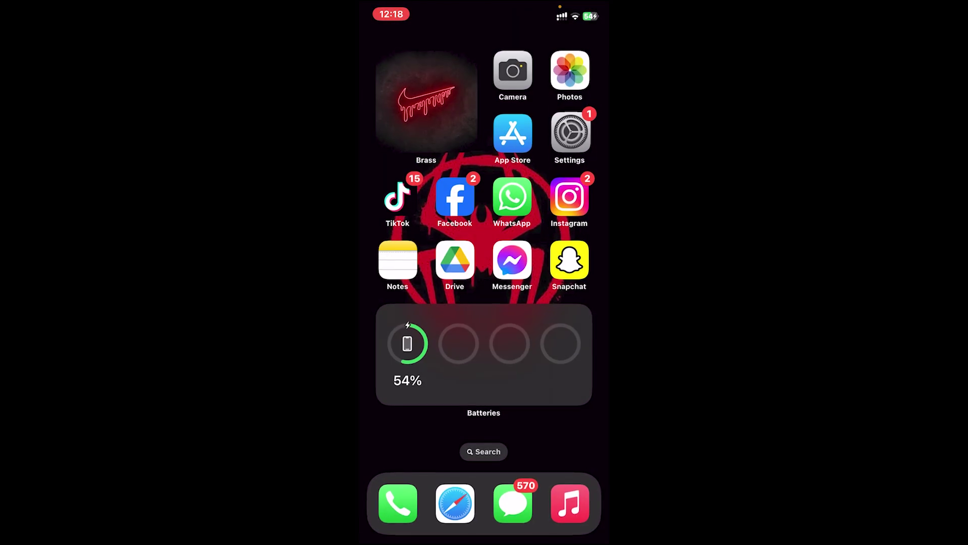